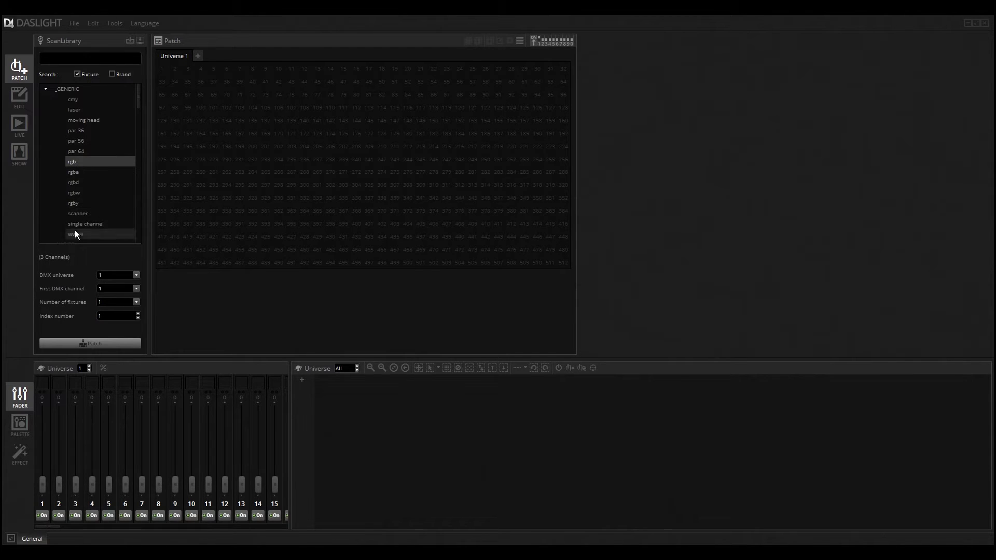
Patch eight rgb fixtures, rgb.1 to rgb.8, onto channels 1–24 of Universe 1
click(138, 302)
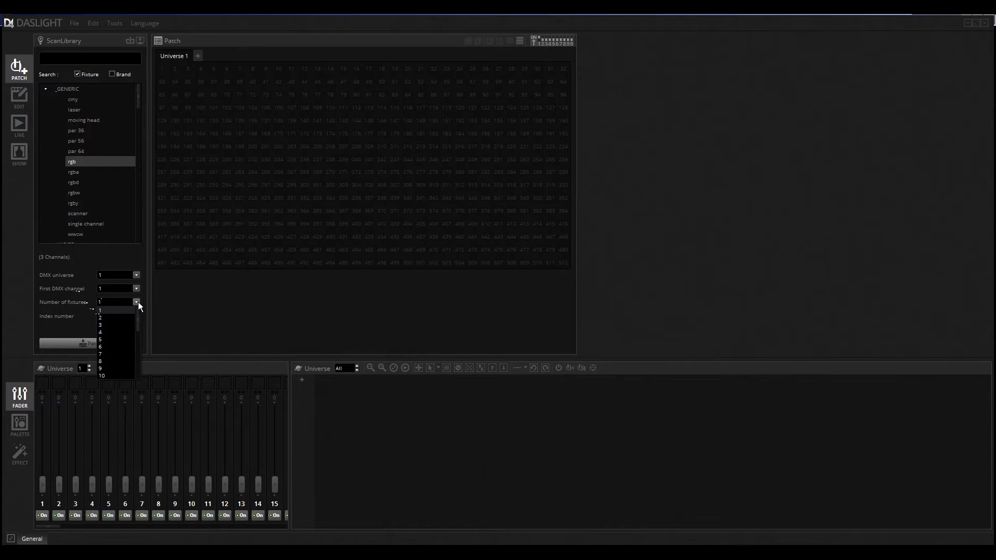
click(110, 362)
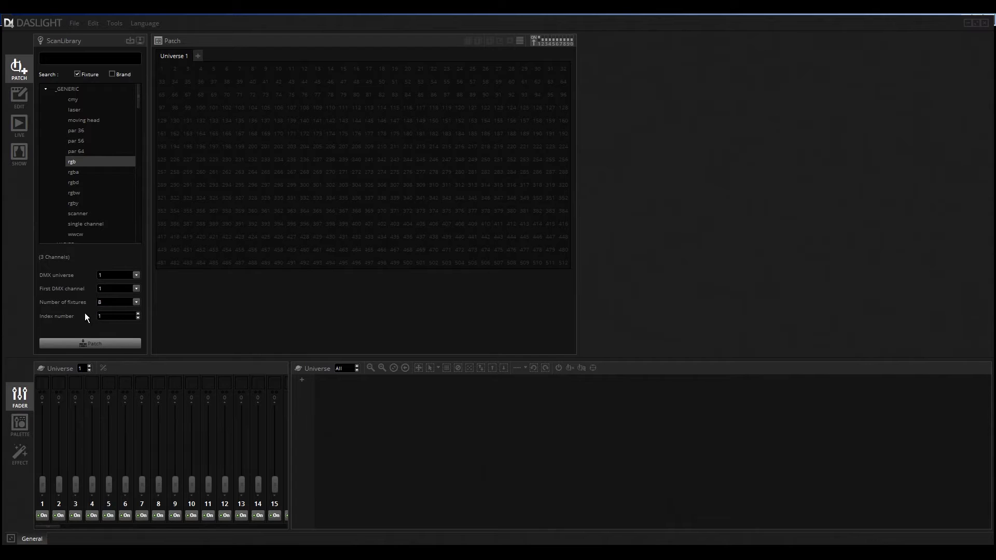
click(93, 344)
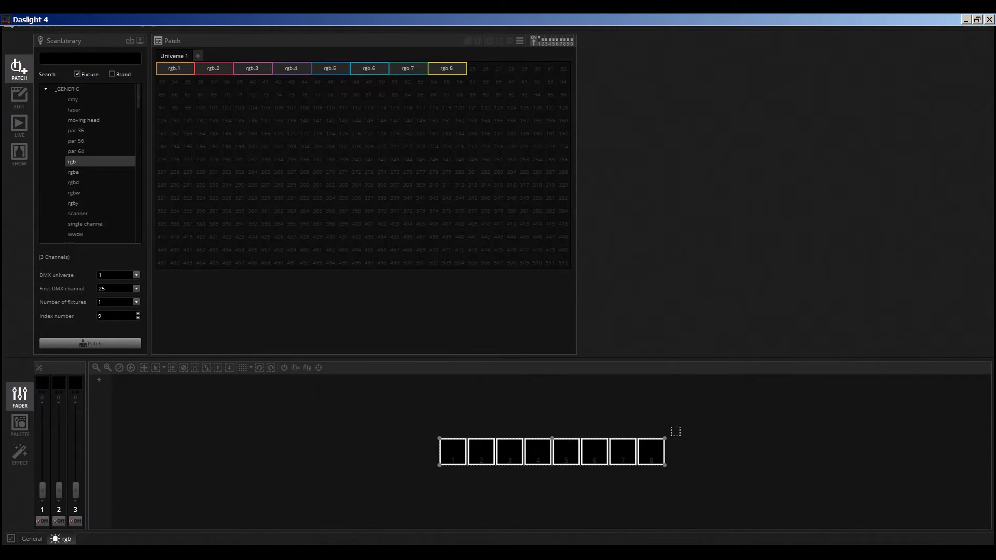
On the Edit page, add a new Scene to Group 1 and raise fader 2 to On
click(23, 101)
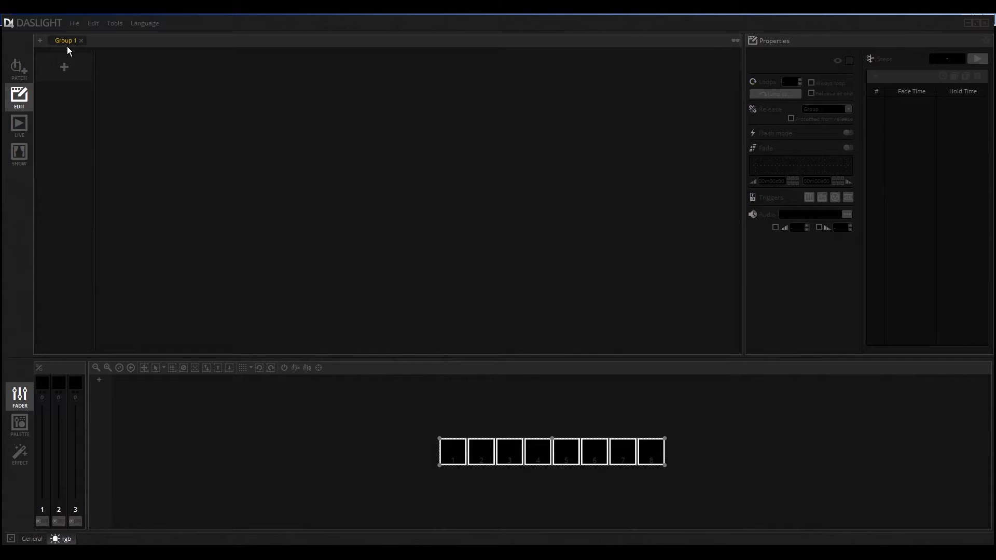
click(64, 67)
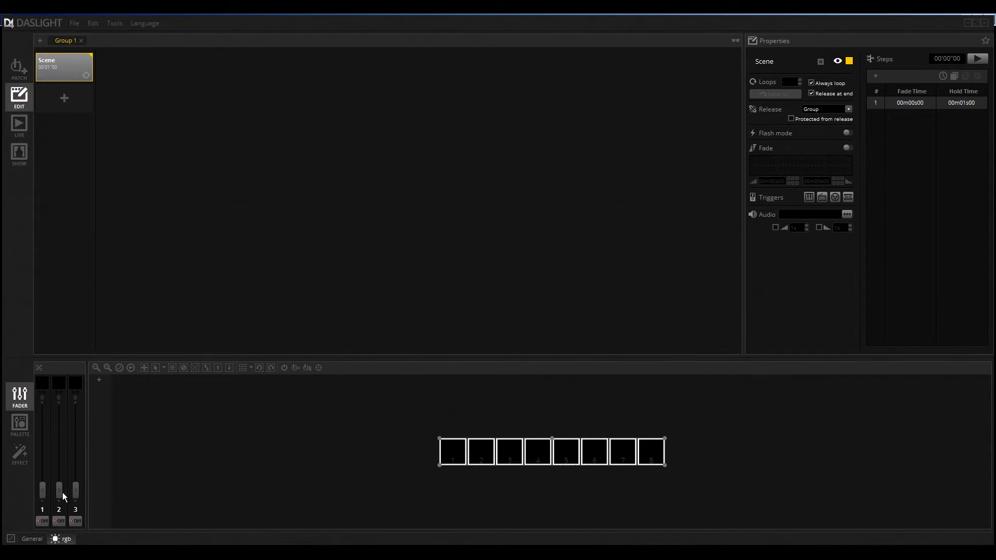
mouse_move(62, 493)
mouse_down()
mouse_move(59, 413)
mouse_move(61, 531)
mouse_move(66, 400)
mouse_move(68, 502)
mouse_up()
Fit the eight fixtures in the pixel map and generate a Rainbow pixel effect as Scene 2
click(19, 456)
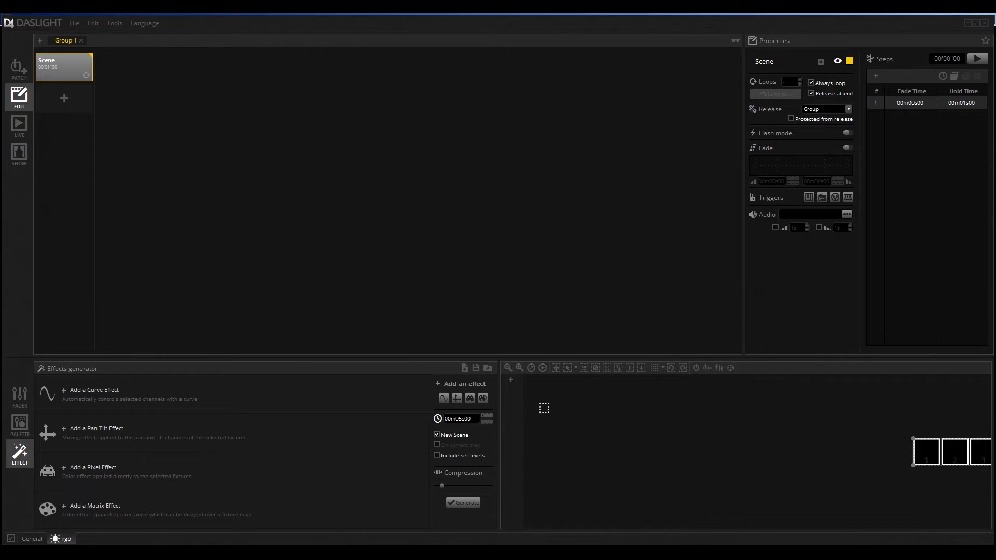
click(531, 368)
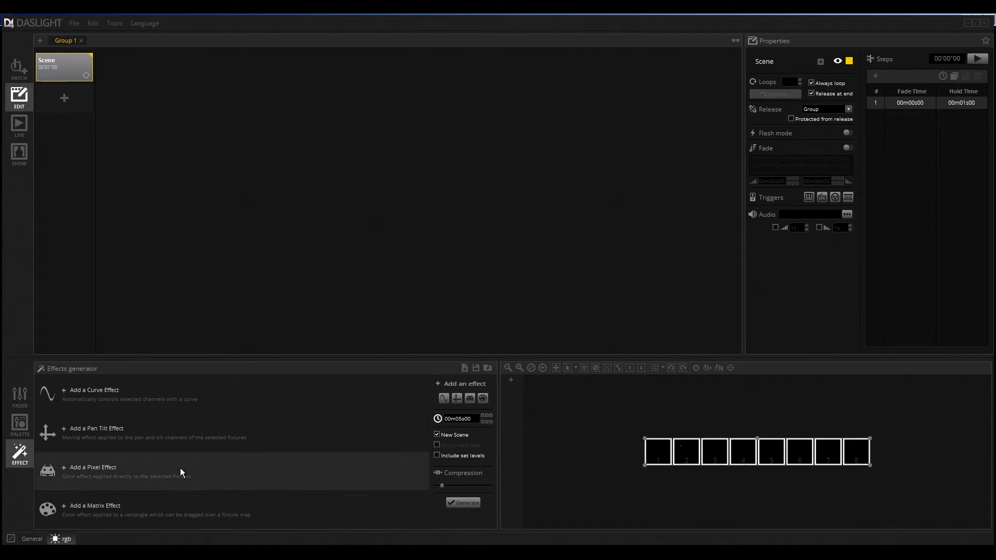
click(167, 467)
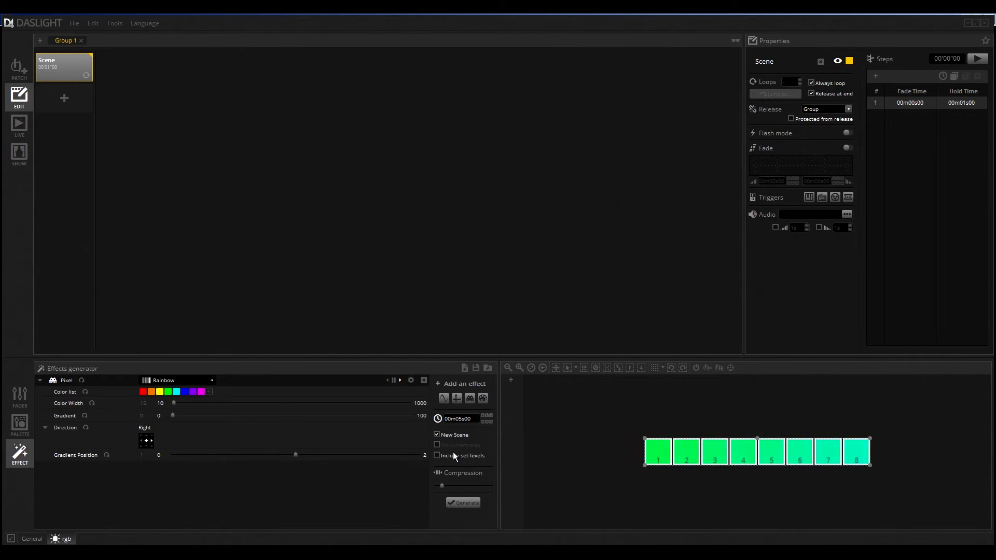
click(467, 502)
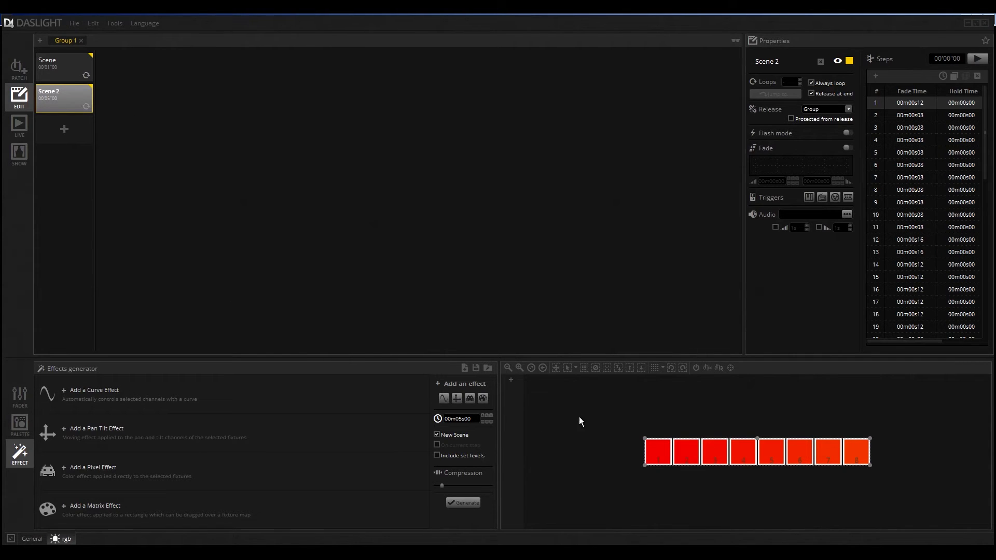
Add a Knight Rider pixel effect and generate it as an 18-step Scene 3
click(134, 465)
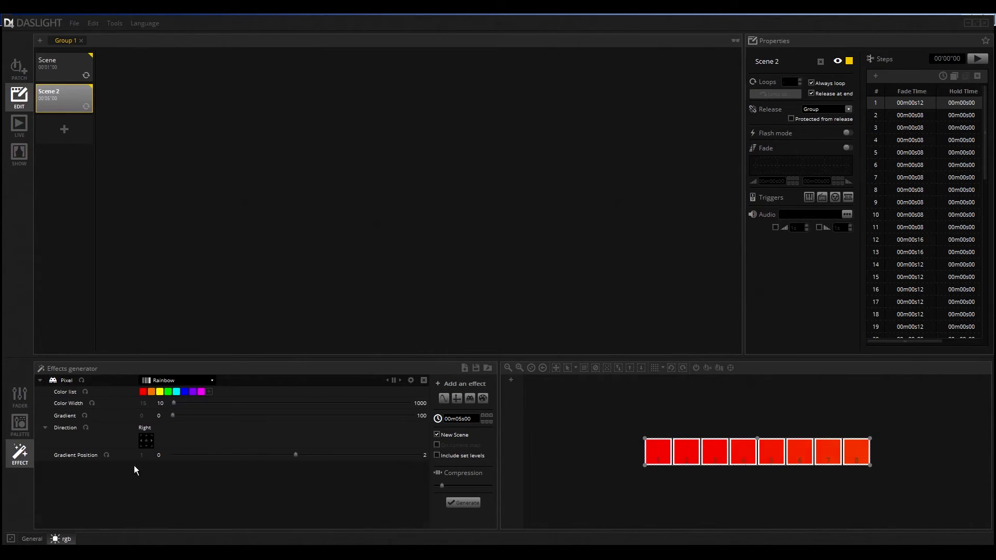
click(209, 380)
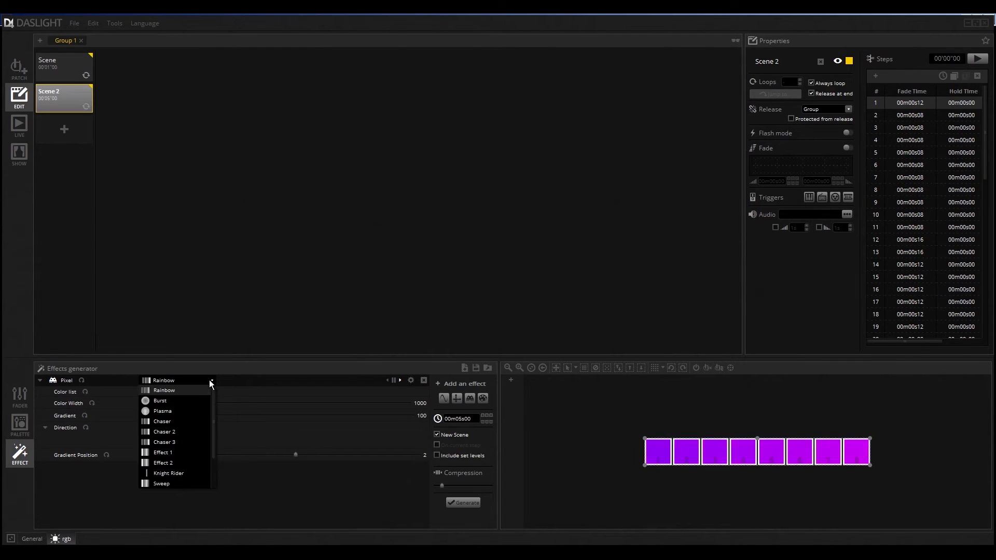
click(174, 472)
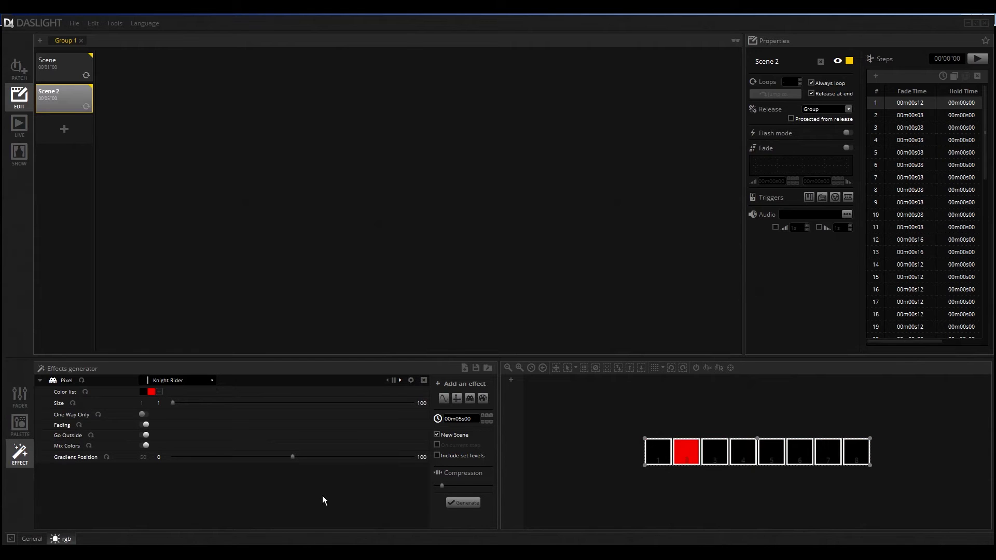
click(471, 504)
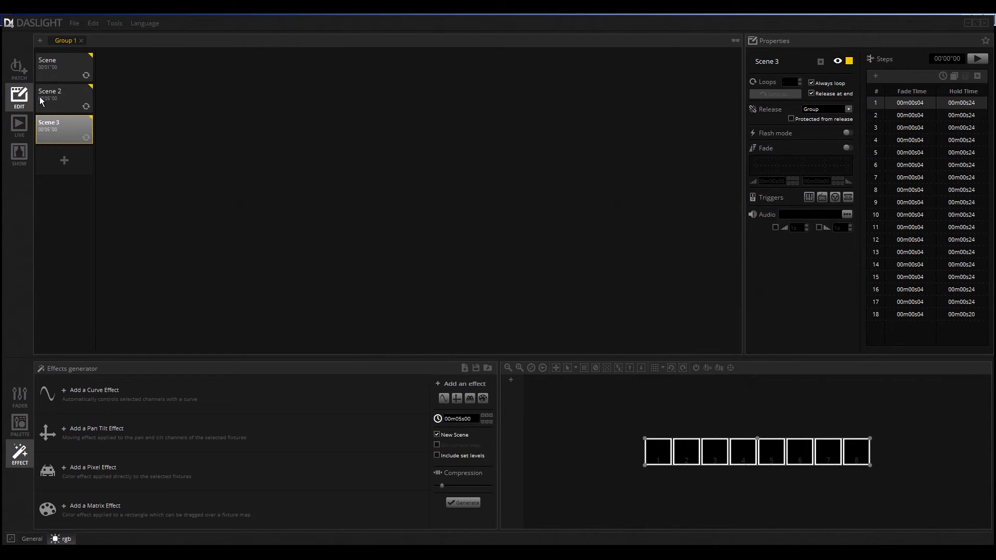
Rename Scene 3 to 'Knight Rider' and Scene 2 to 'Rainbow' in the Properties name field
click(792, 64)
key(BackSpace)
text(Knight Rider)
key(Return)
click(69, 98)
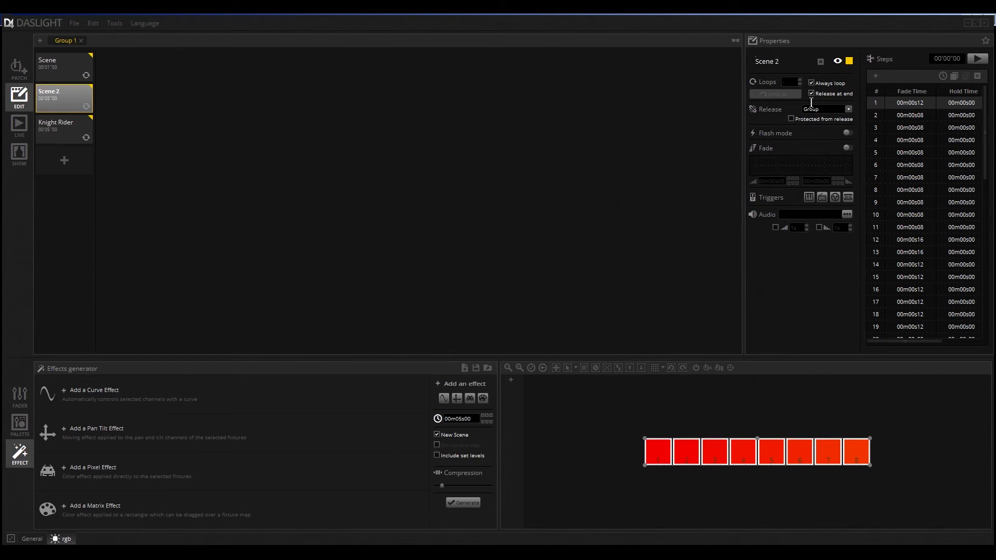
click(767, 61)
key(BackSpace)
text(Rainbow)
key(Return)
In Live mode, play the Scene cue and then the Rainbow scene
click(19, 124)
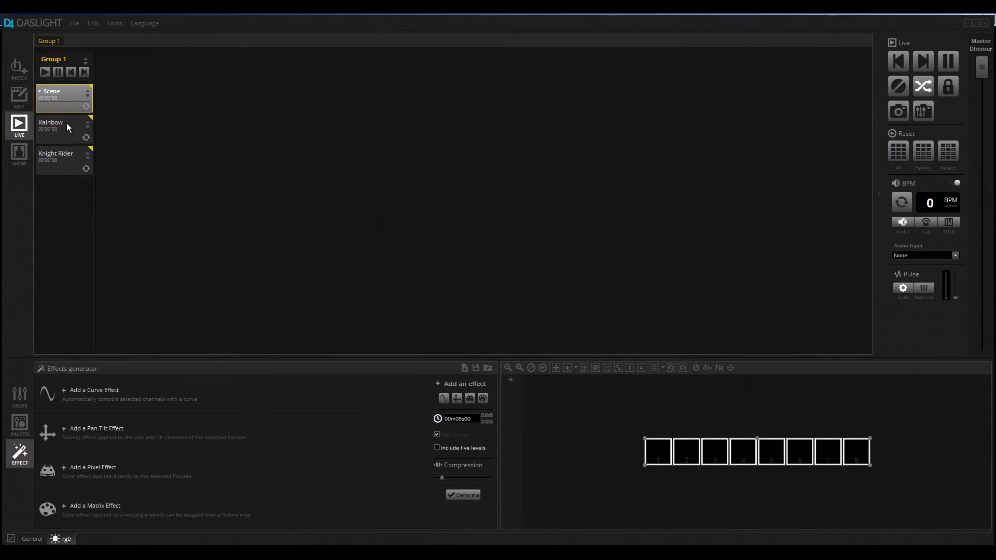
click(70, 102)
click(69, 121)
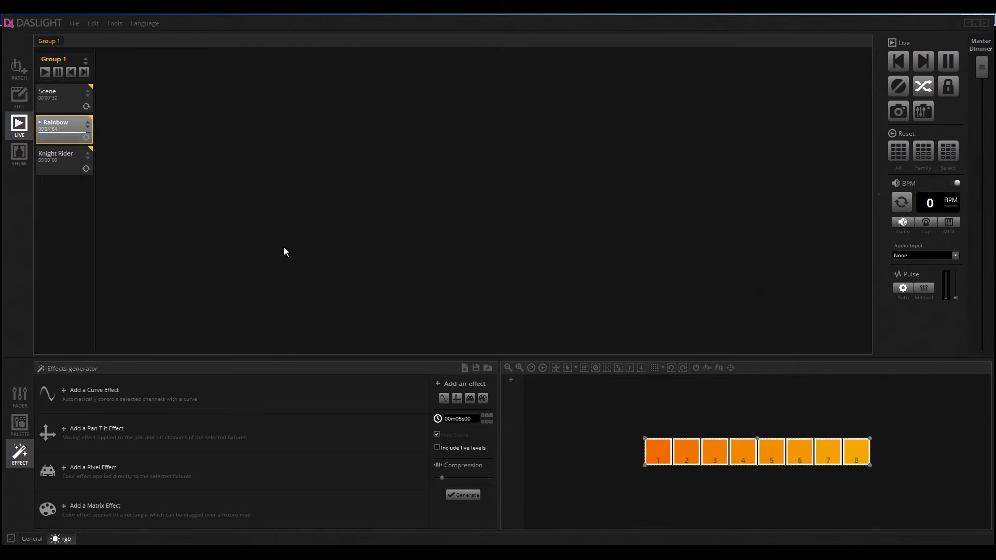
Play Knight Rider, restart it from the beginning, then stop it, leaving the fixtures dark
click(62, 157)
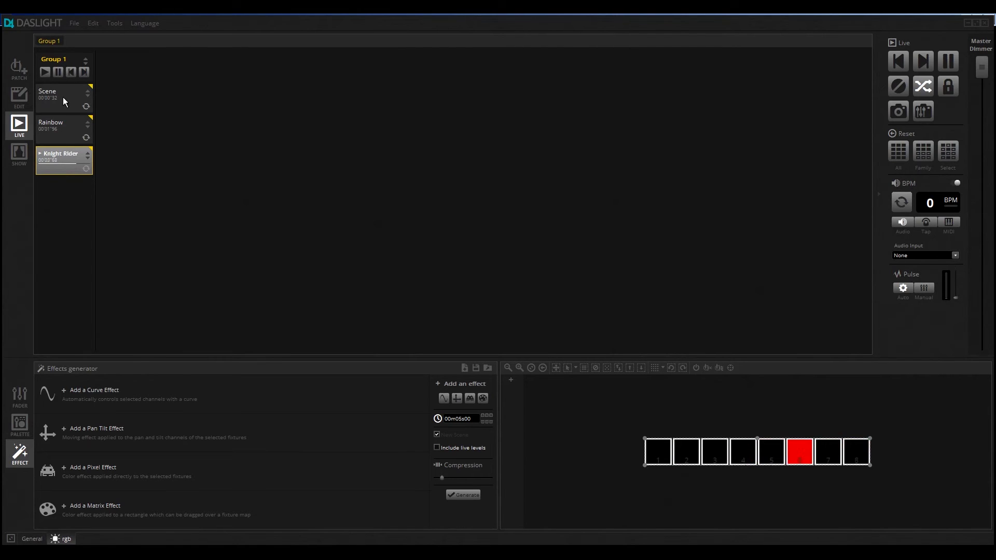
click(60, 151)
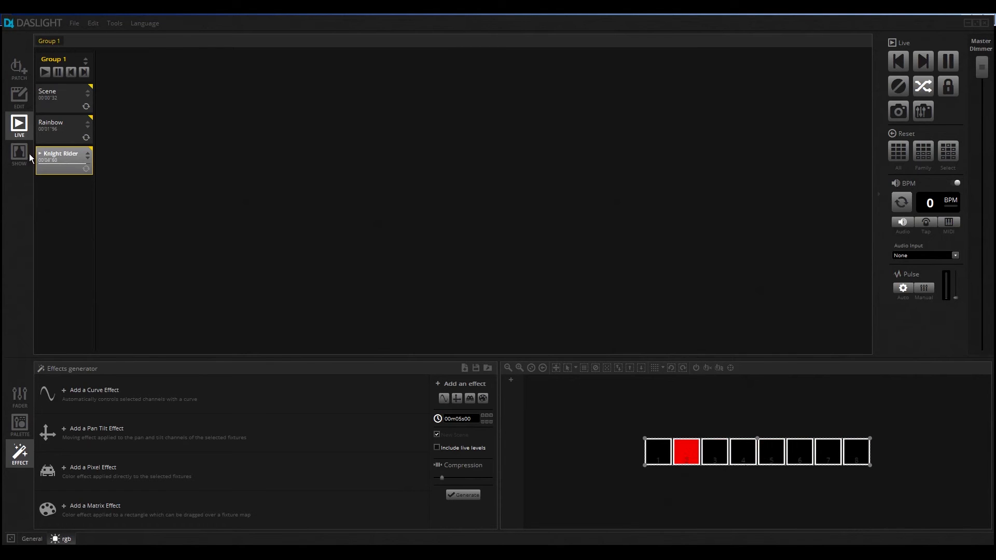
click(57, 154)
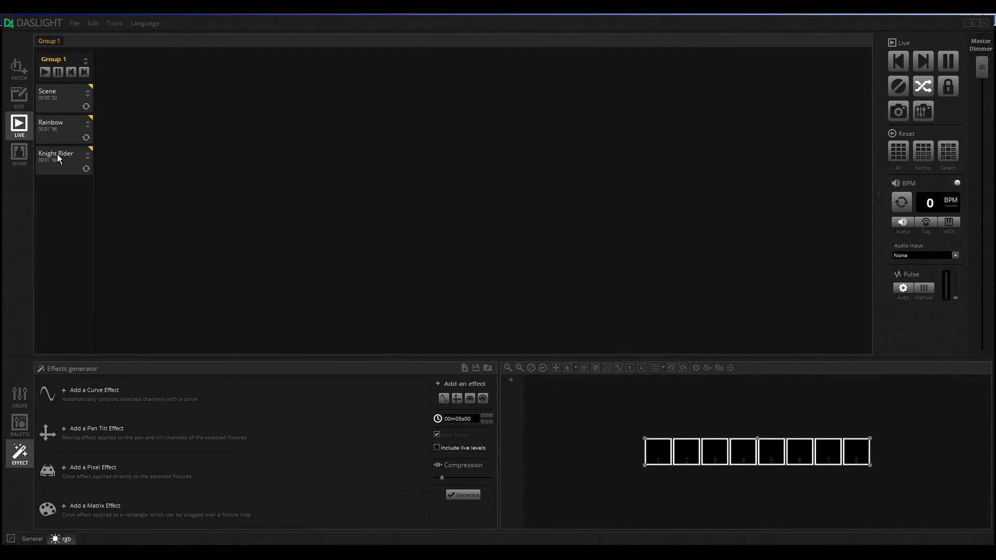
Add a new control on the Show page with the custom name 'Rainbow'
click(19, 154)
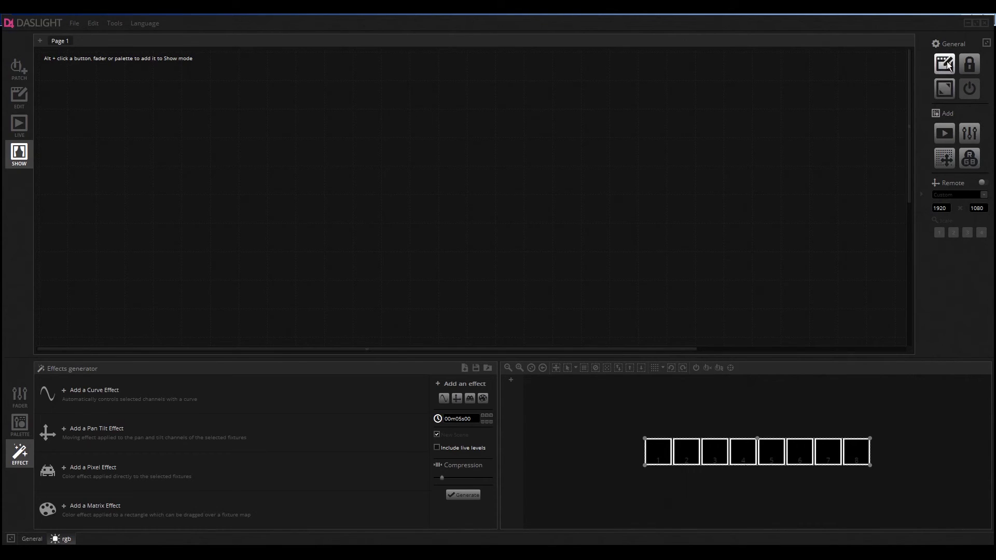
click(950, 133)
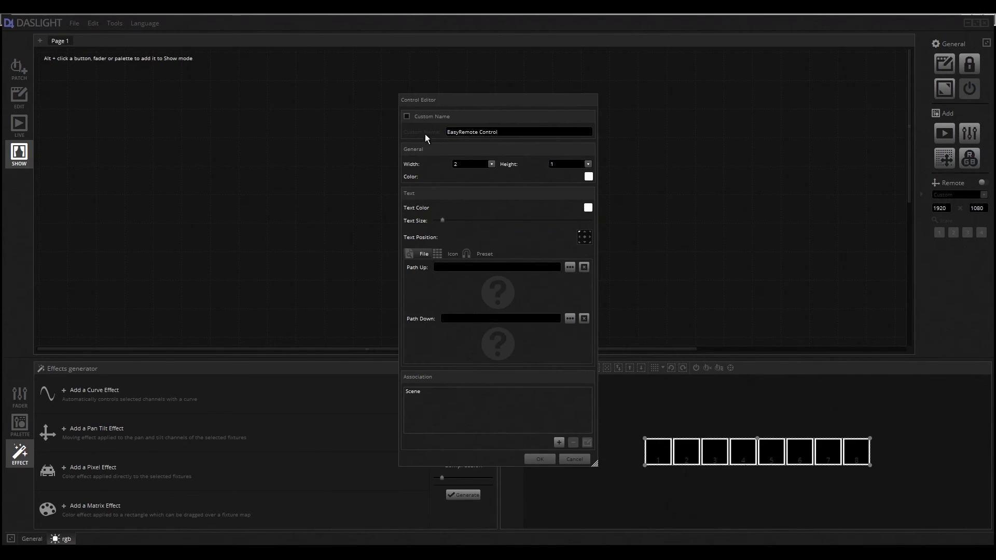
click(406, 116)
drag(510, 133, 437, 133)
key(BackSpace)
text(Rainbow)
Set the control's width and height to 4 and remove its default Scene association
click(490, 164)
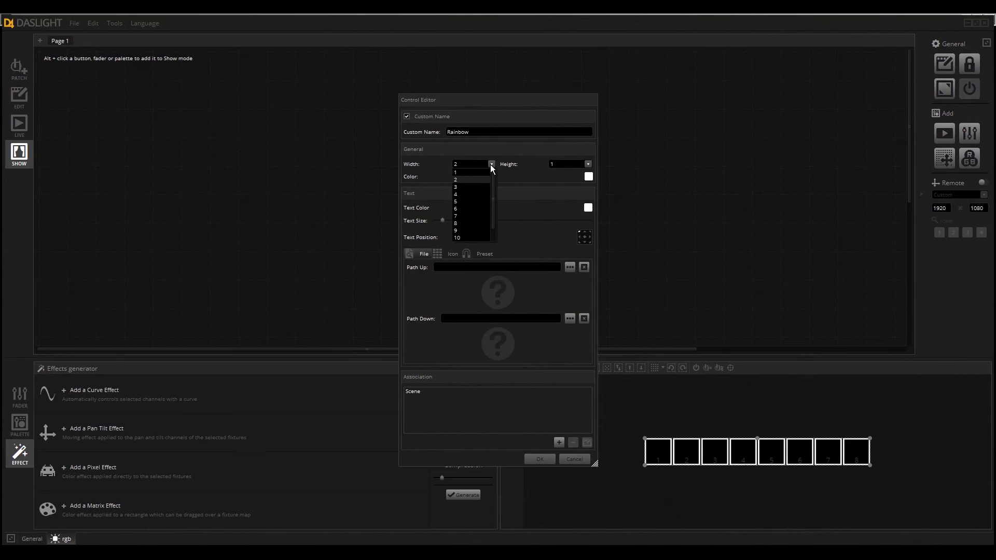
click(466, 187)
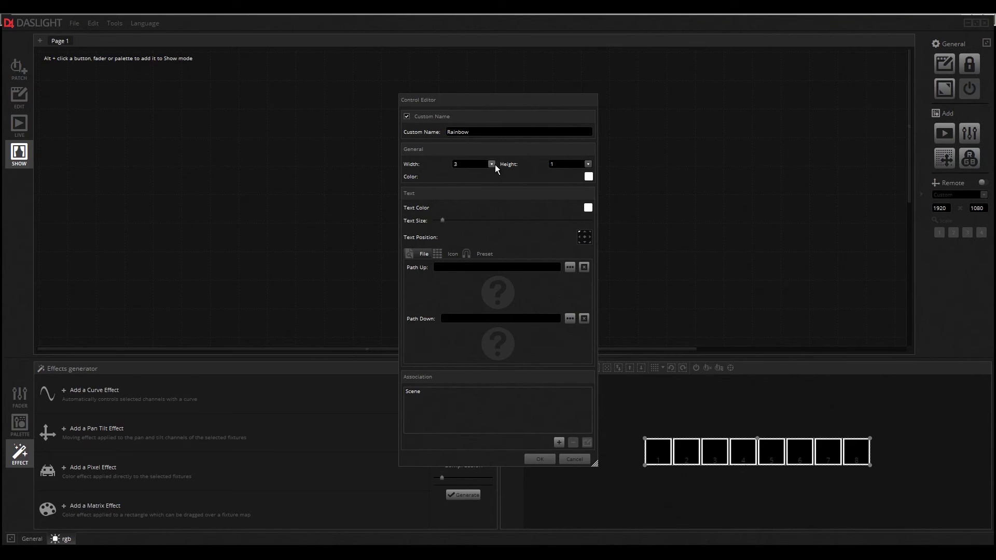
click(494, 164)
click(468, 193)
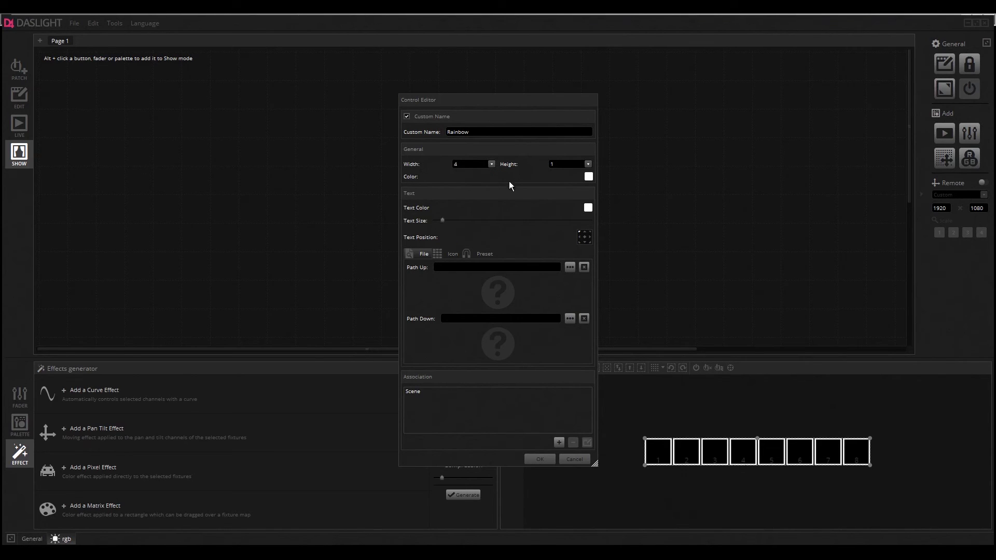
click(588, 164)
click(557, 194)
click(439, 392)
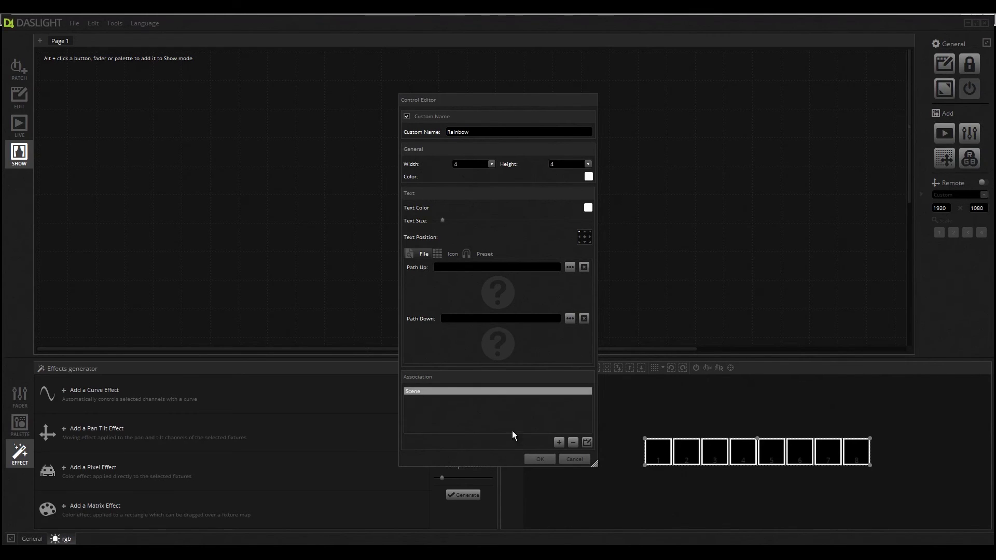
click(573, 442)
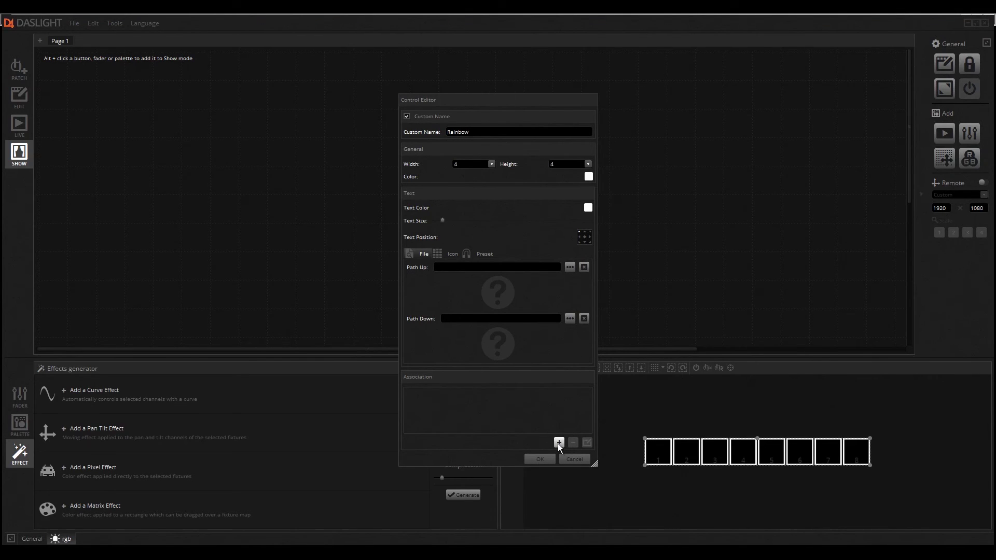
Associate the control with Group 1's Rainbow scene using Play Stop, and confirm the control
click(558, 442)
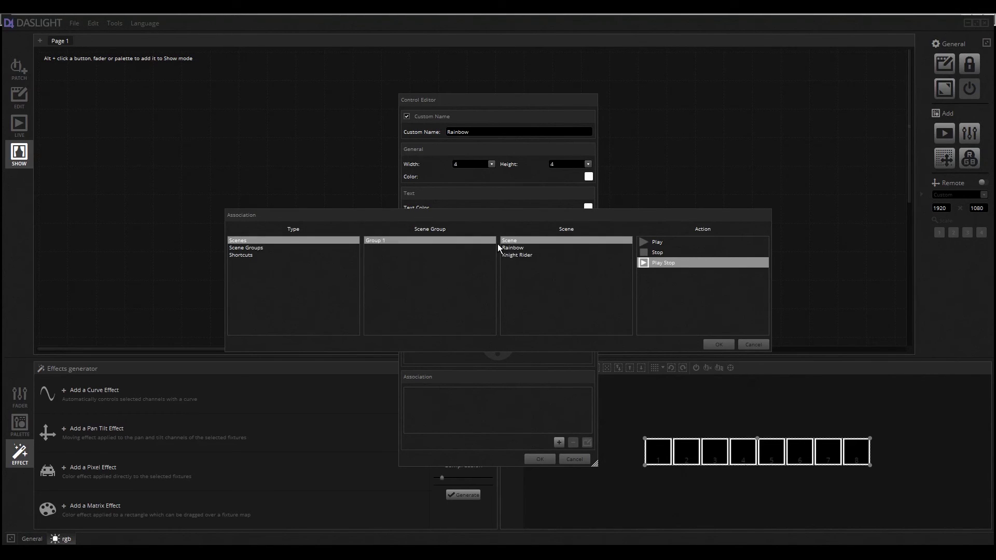
click(529, 247)
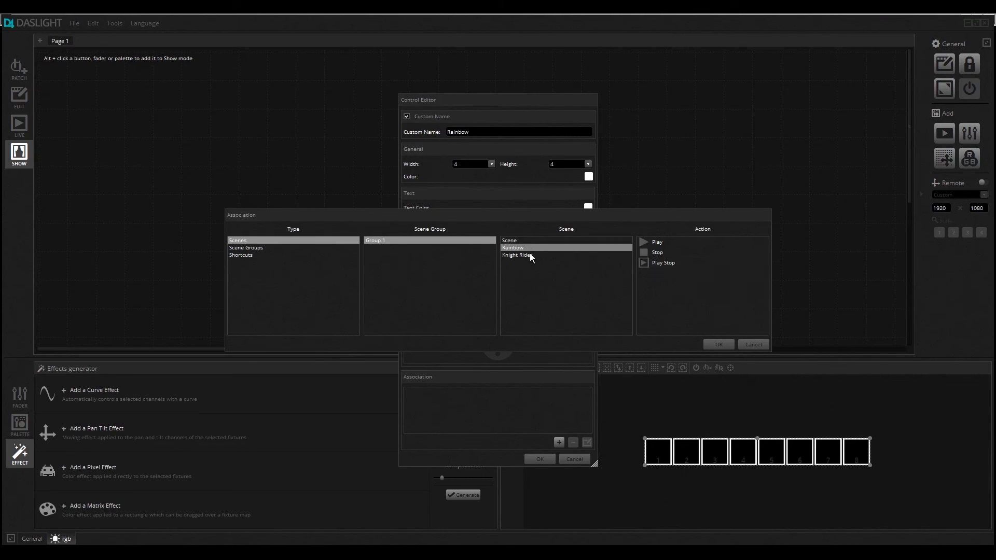
click(676, 241)
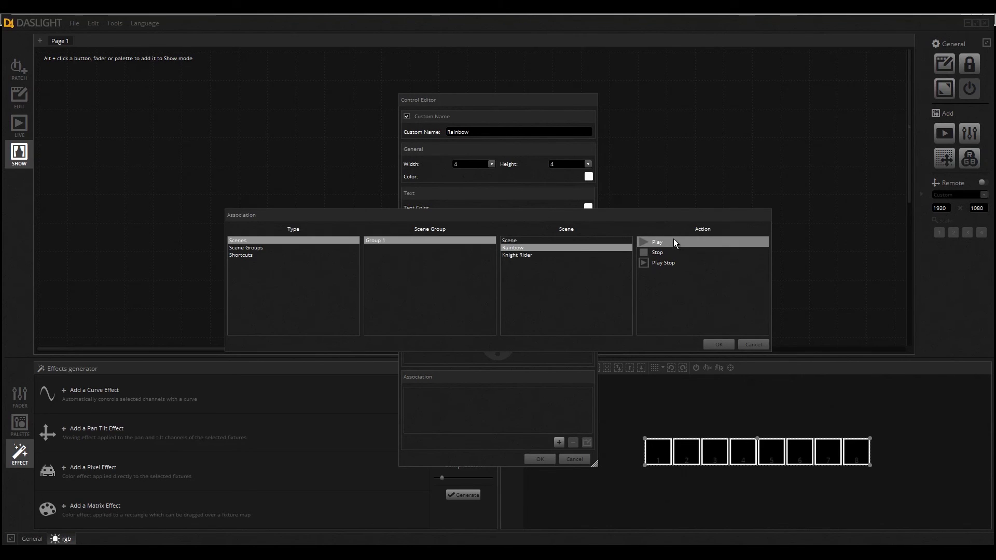
click(671, 251)
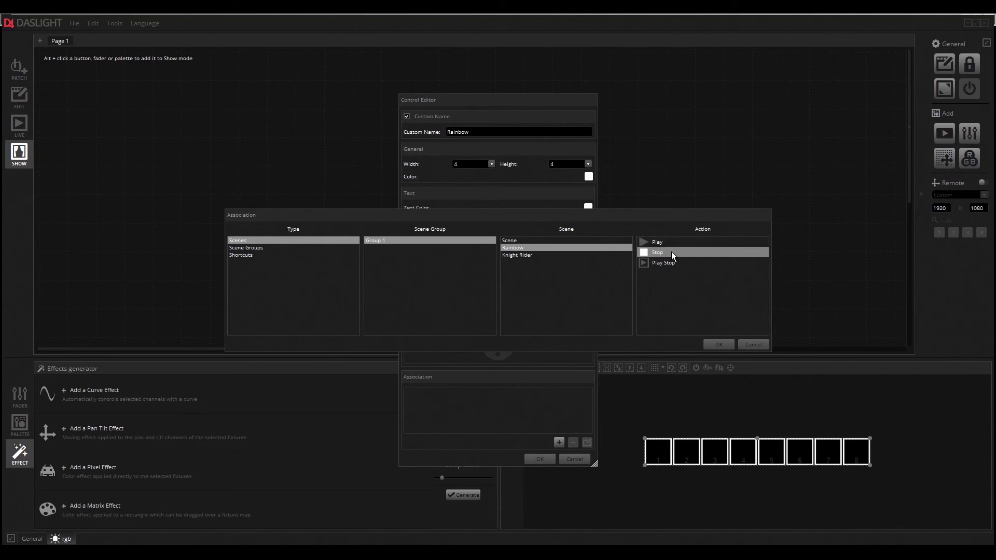
click(673, 264)
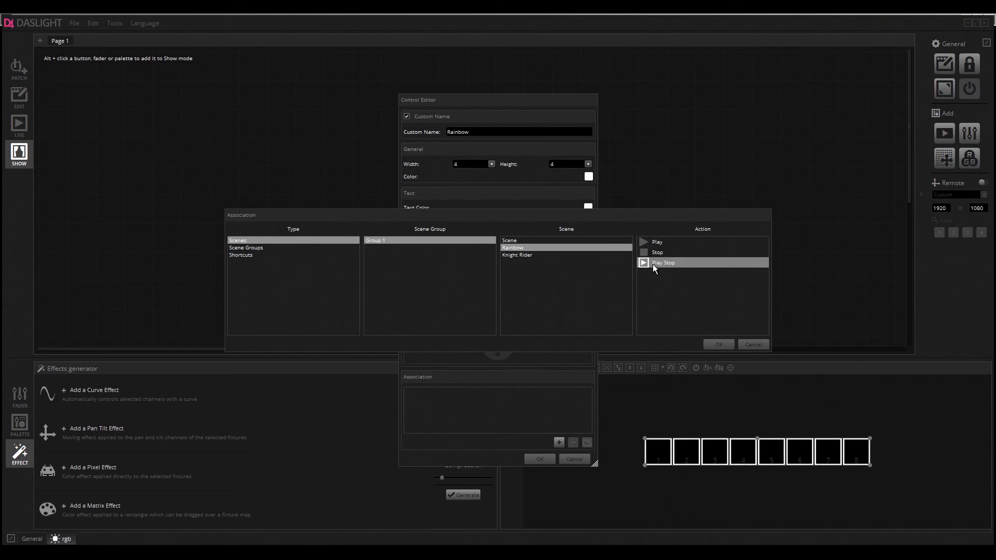
click(717, 341)
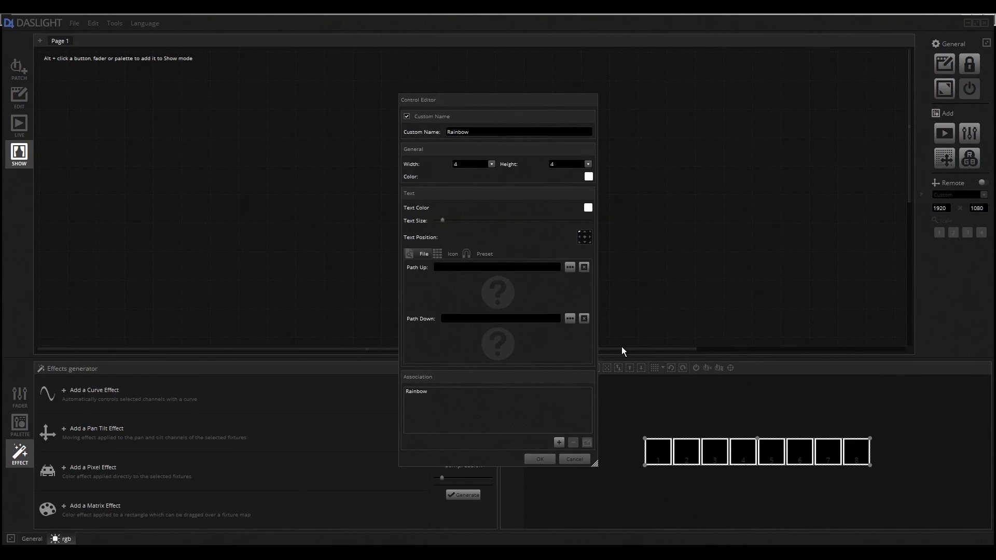
click(539, 459)
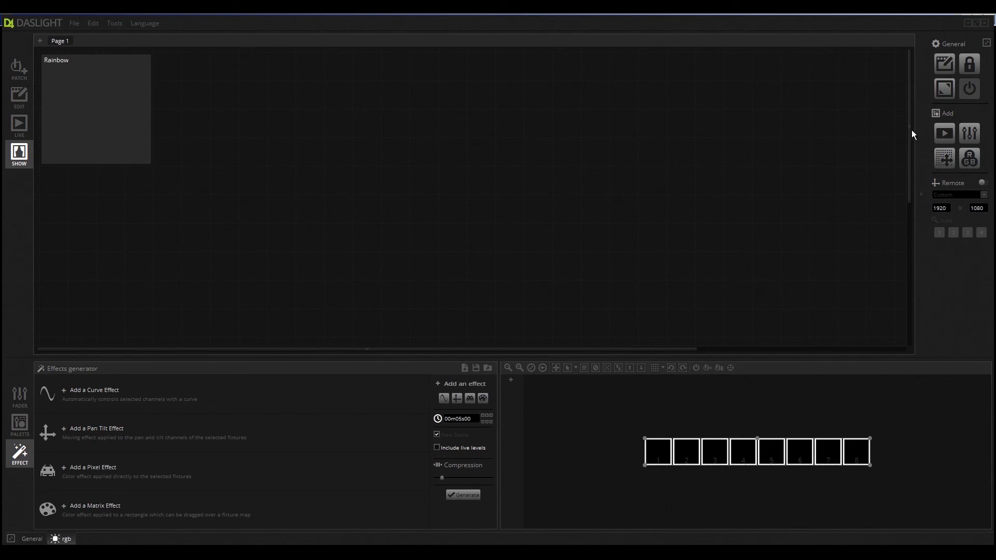
Press the new Rainbow button on the Show page to run the Rainbow scene
click(88, 110)
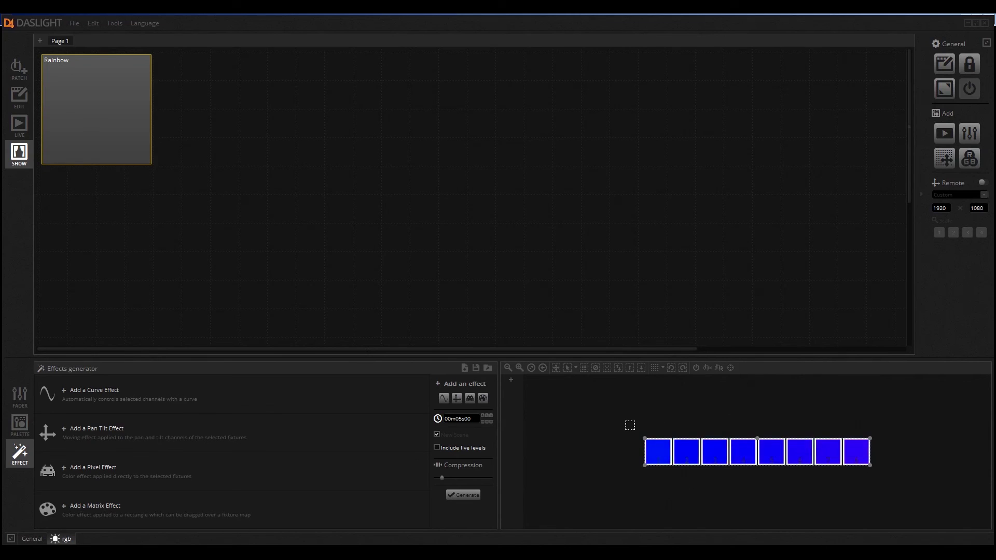